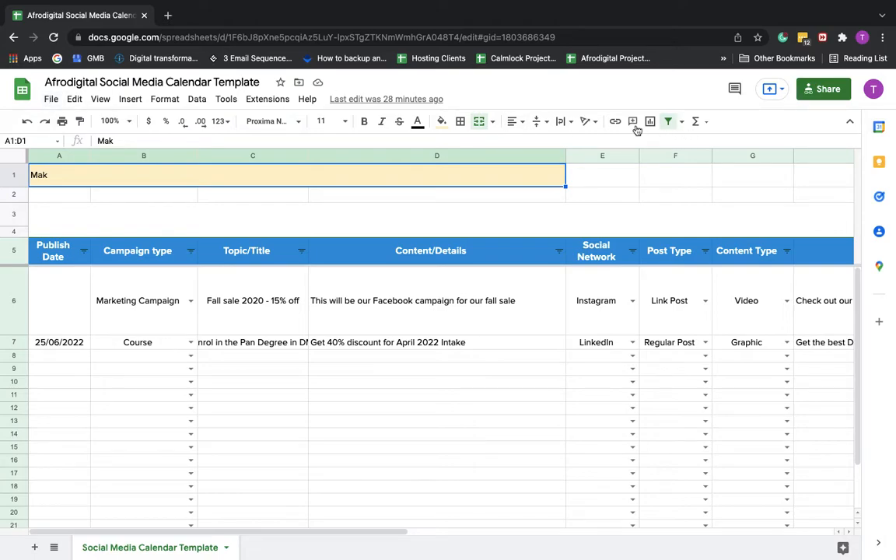
pyautogui.click(51, 101)
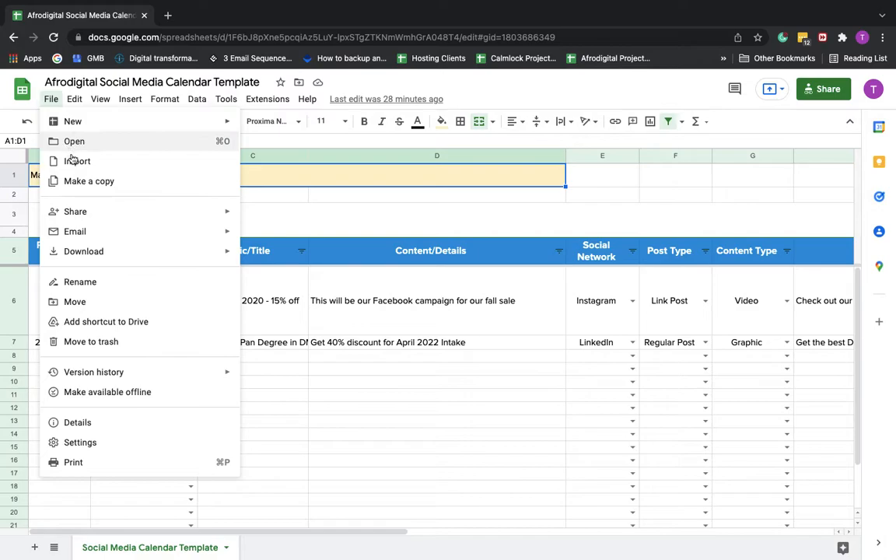
pyautogui.click(72, 180)
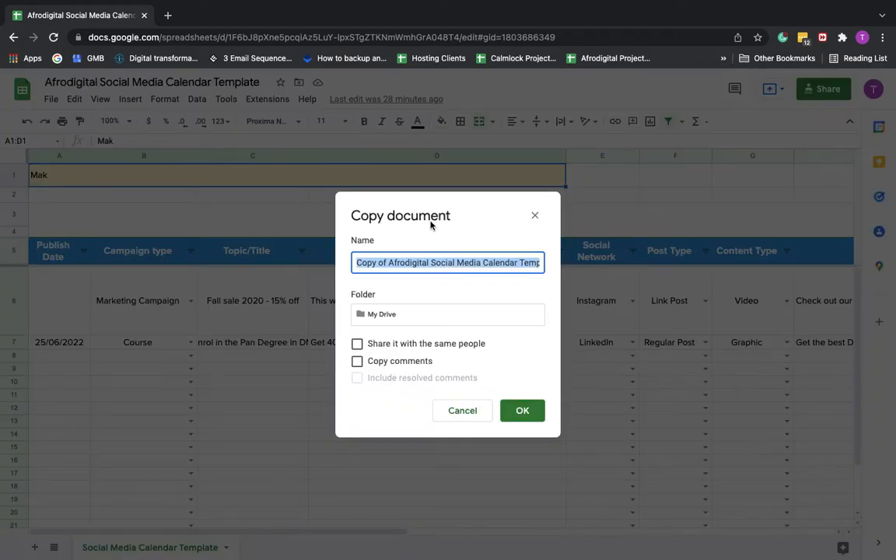
pyautogui.click(433, 263)
pyautogui.press('BackSpace')
pyautogui.press('BackSpace')
pyautogui.press('BackSpace')
pyautogui.press('BackSpace')
pyautogui.press('BackSpace')
pyautogui.press('BackSpace')
pyautogui.press('BackSpace')
pyautogui.press('BackSpace')
pyautogui.press('BackSpace')
pyautogui.press('BackSpace')
pyautogui.press('BackSpace')
pyautogui.press('BackSpace')
pyautogui.press('BackSpace')
pyautogui.press('BackSpace')
pyautogui.press('BackSpace')
pyautogui.press('BackSpace')
pyautogui.press('BackSpace')
pyautogui.press('BackSpace')
pyautogui.press('BackSpace')
pyautogui.press('BackSpace')
pyautogui.write('Company')
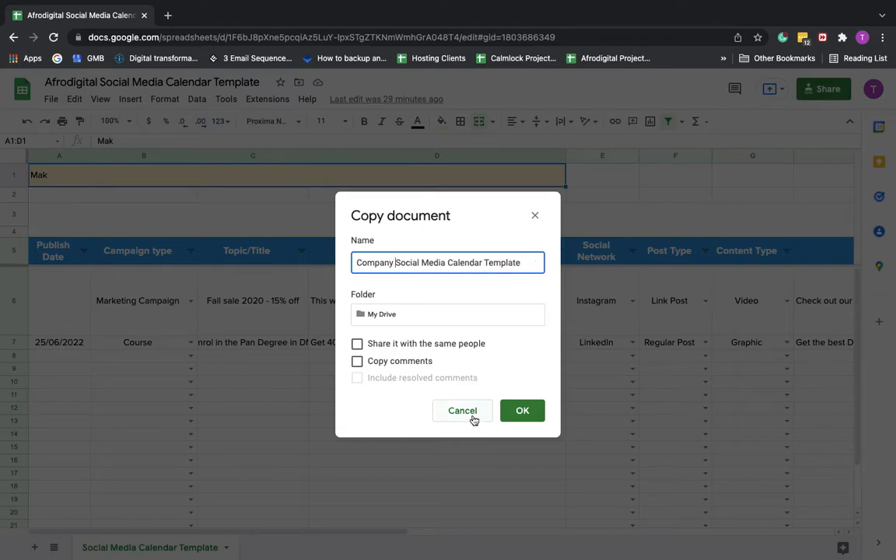
pyautogui.click(465, 412)
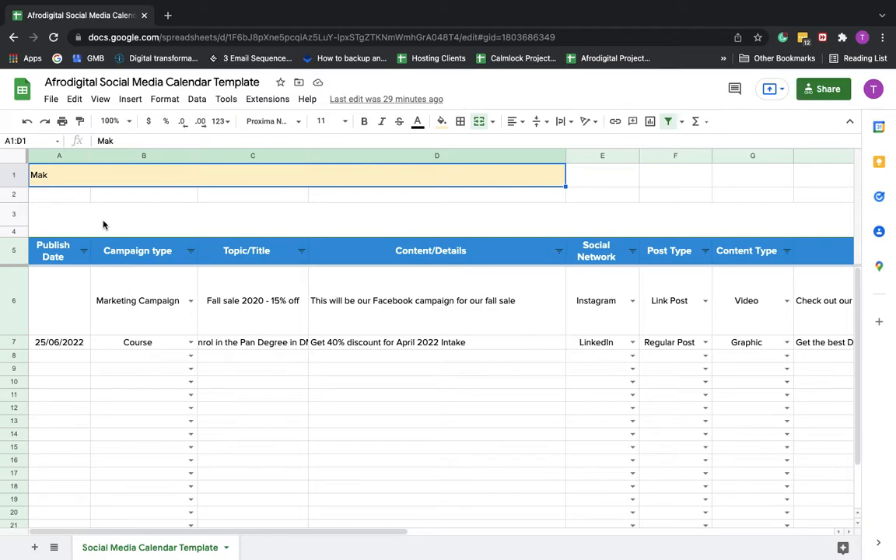
# Step: Change the Campaign type dropdown list in B7 to the items Course, Marketing Campaign and More Topics, and check its options
pyautogui.scroll(-2, 104, 225)
pyautogui.scroll(2, 103, 224)
pyautogui.click(151, 343)
pyautogui.click(190, 343)
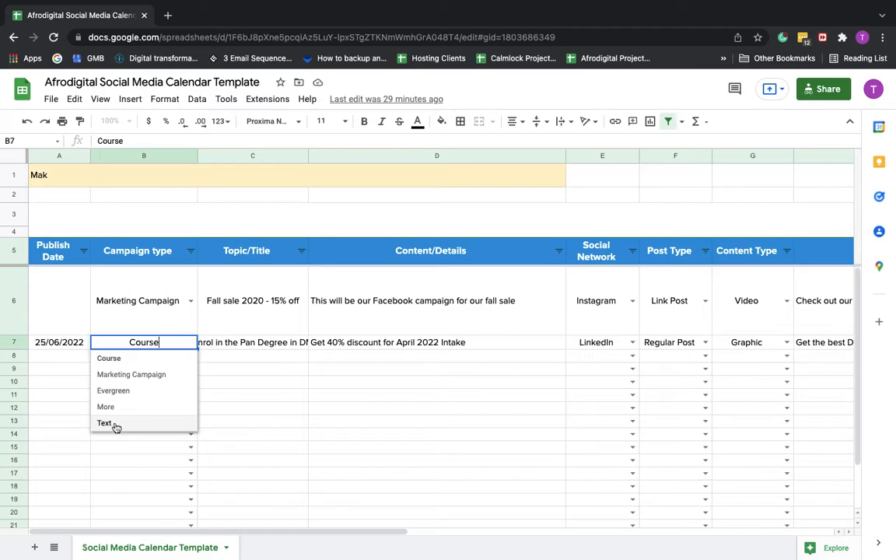
pyautogui.doubleClick(174, 337)
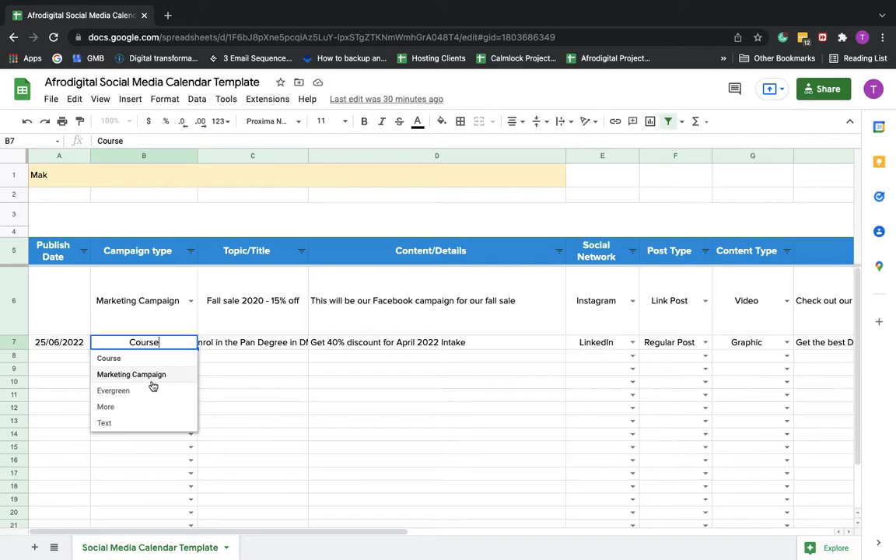
pyautogui.click(198, 101)
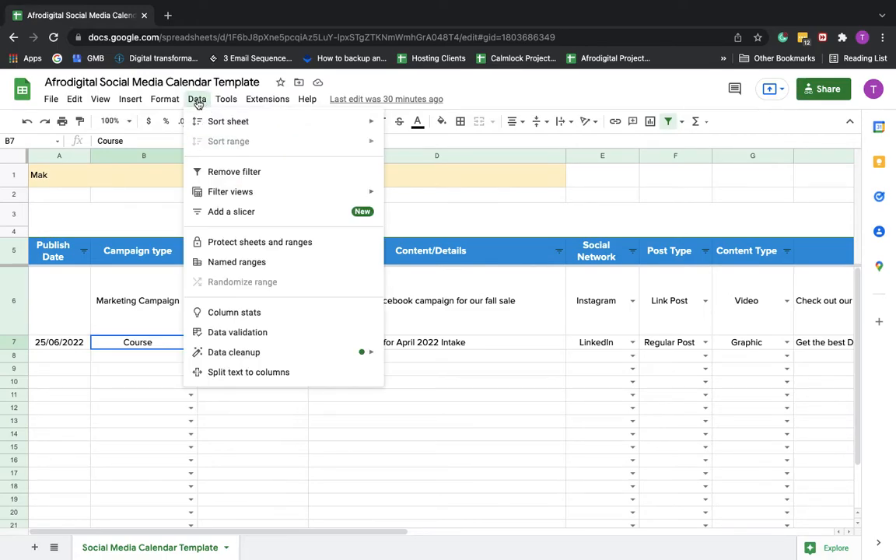
pyautogui.click(249, 341)
pyautogui.click(548, 293)
pyautogui.press('BackSpace')
pyautogui.press('BackSpace')
pyautogui.press('BackSpace')
pyautogui.press('BackSpace')
pyautogui.press('BackSpace')
pyautogui.press('BackSpace')
pyautogui.press('BackSpace')
pyautogui.press('BackSpace')
pyautogui.press('BackSpace')
pyautogui.press('BackSpace')
pyautogui.press('BackSpace')
pyautogui.press('BackSpace')
pyautogui.press('BackSpace')
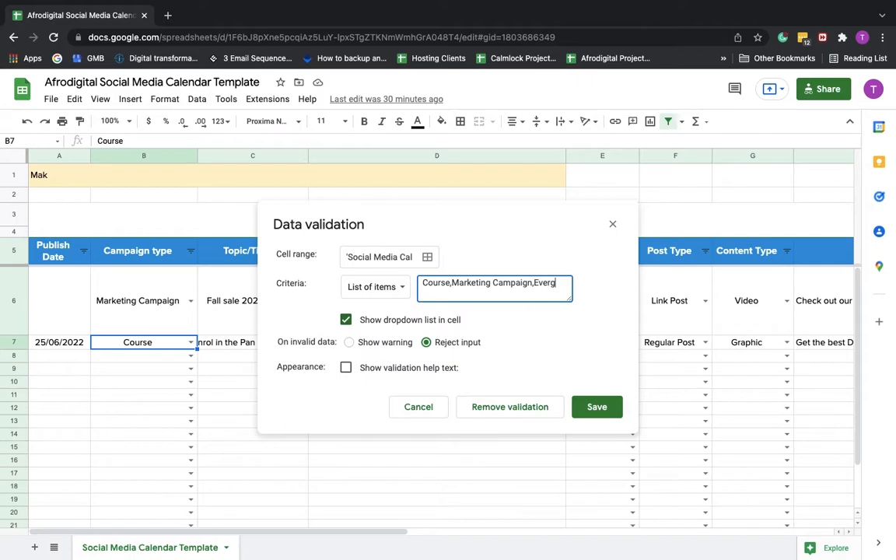
pyautogui.press('BackSpace')
pyautogui.press('BackSpace')
pyautogui.press('BackSpace')
pyautogui.press('BackSpace')
pyautogui.press('BackSpace')
pyautogui.press('BackSpace')
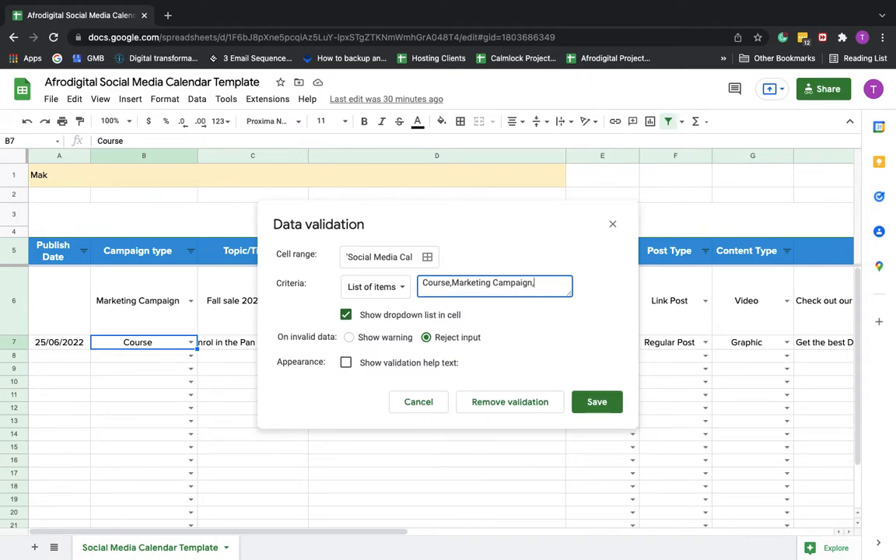
pyautogui.write('More Topics')
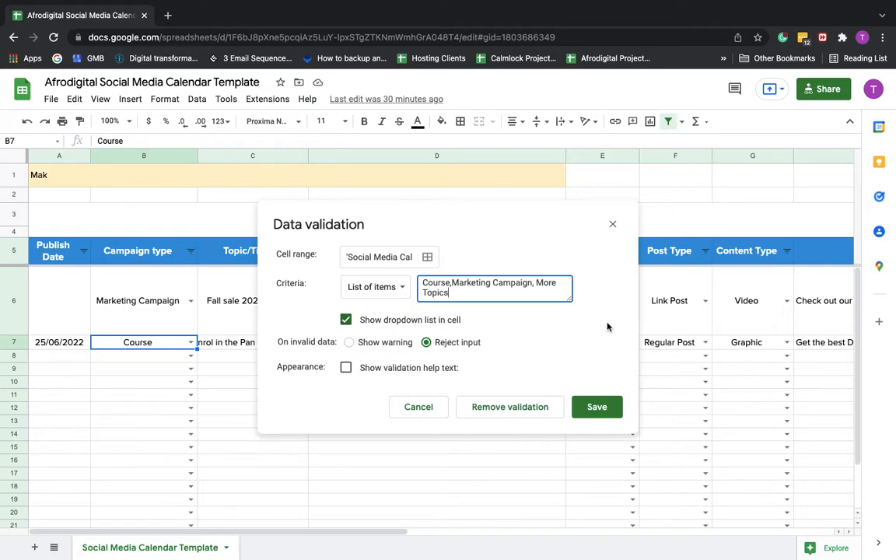
pyautogui.click(598, 406)
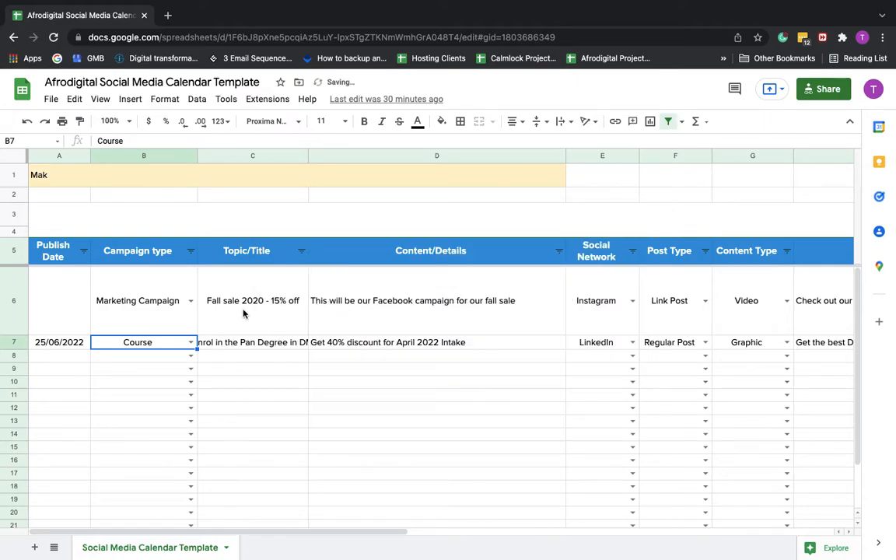
pyautogui.click(190, 344)
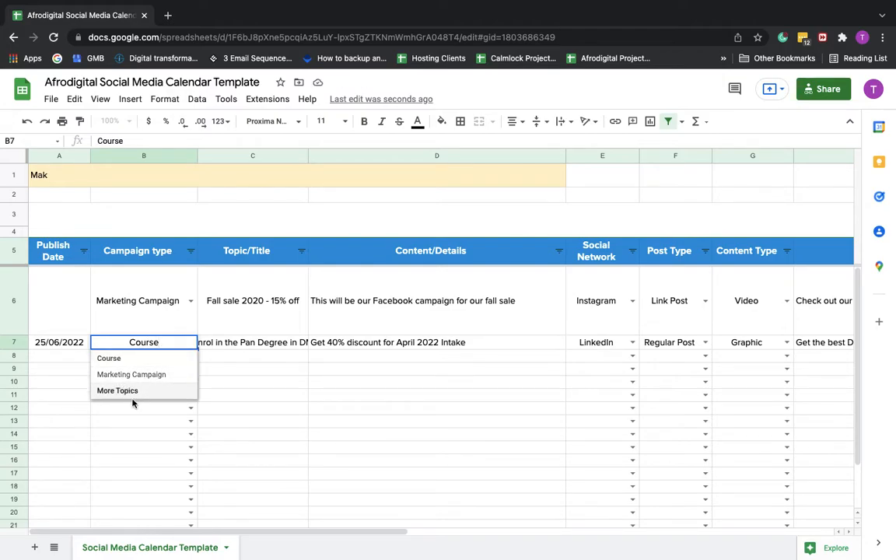
pyautogui.click(131, 425)
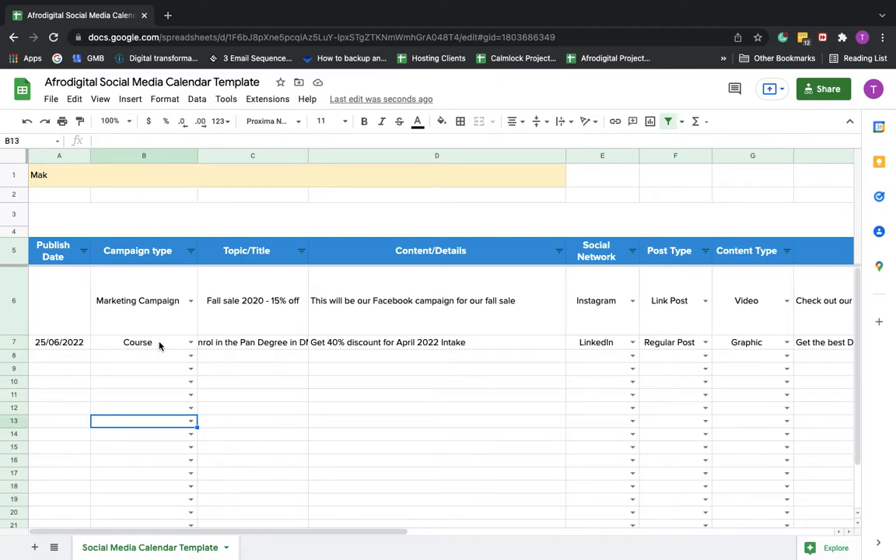
# Step: Inspect the Content Type dropdown options and the data validation rule of cell G7 without changing them
pyautogui.hscroll(5, 663, 366)
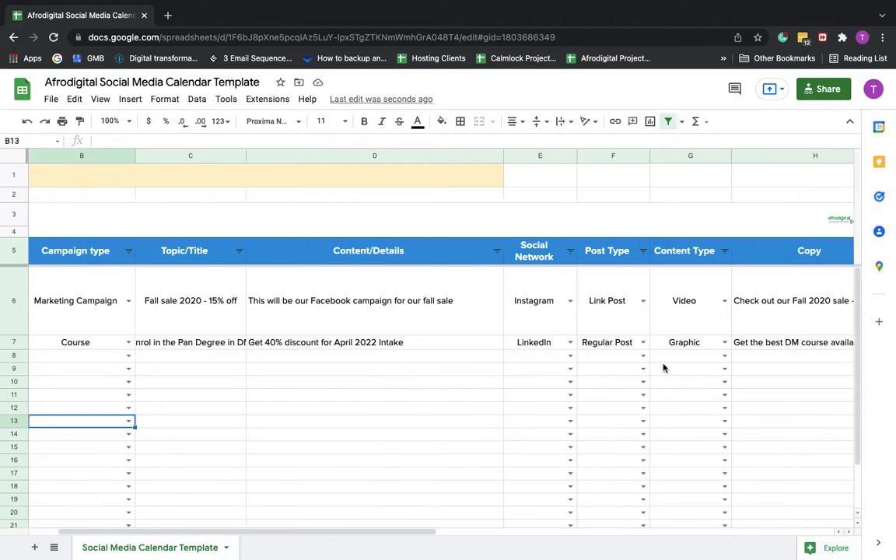
pyautogui.click(613, 347)
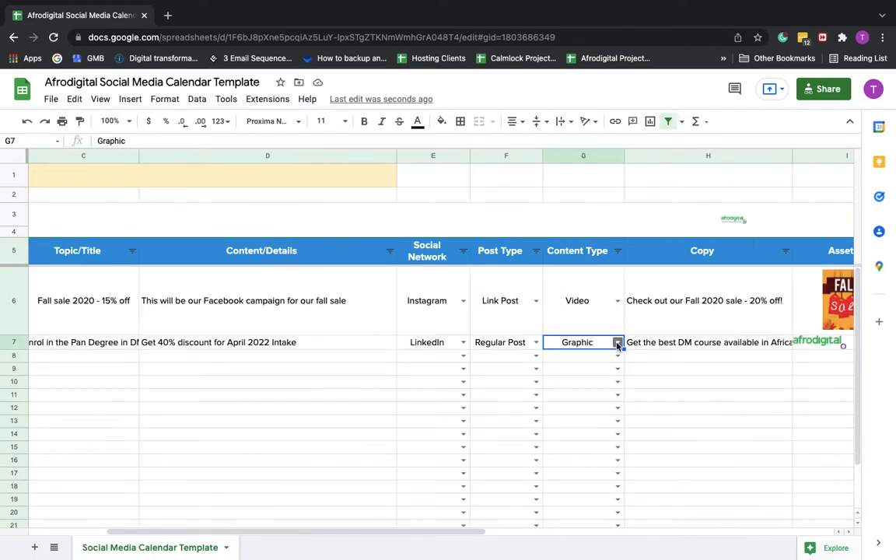
pyautogui.click(617, 343)
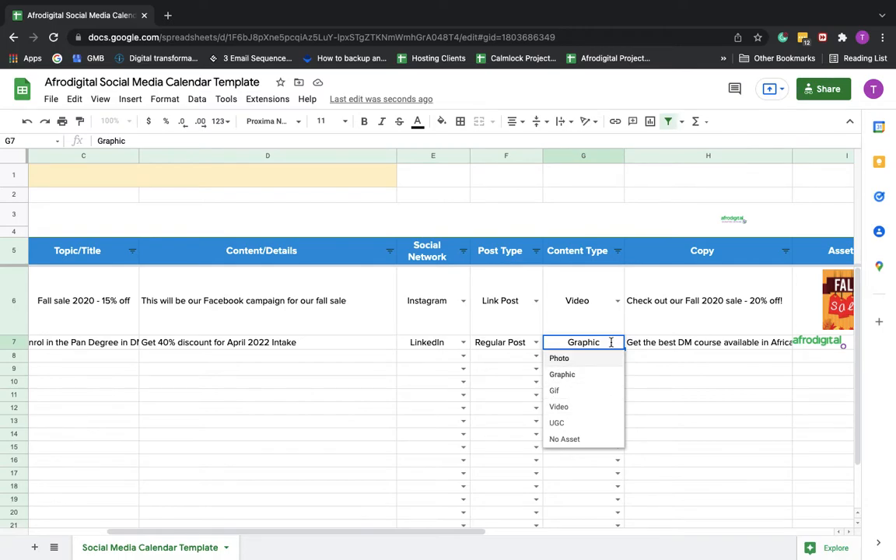
pyautogui.click(198, 100)
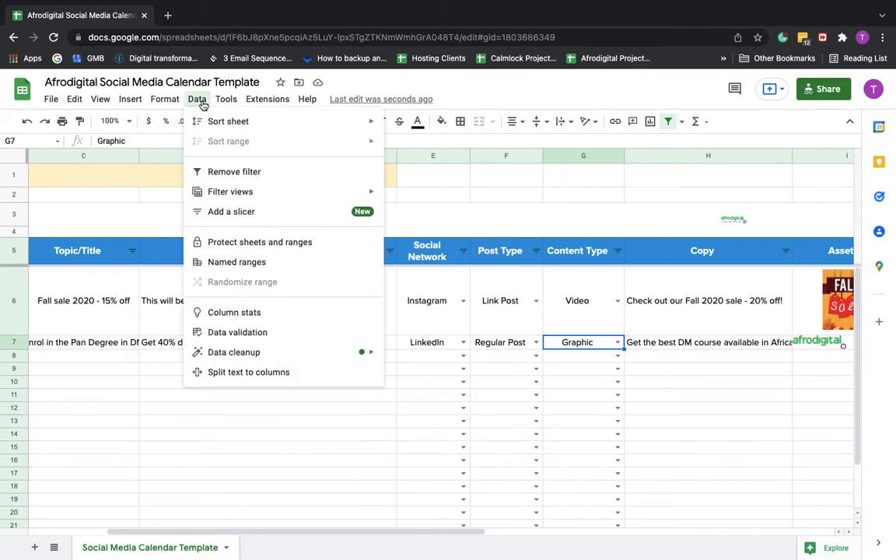
pyautogui.click(264, 333)
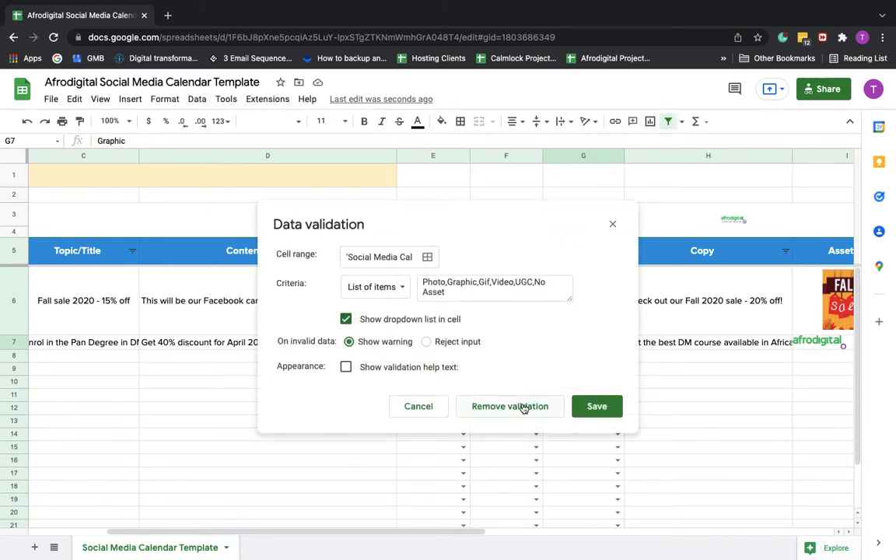
pyautogui.click(403, 405)
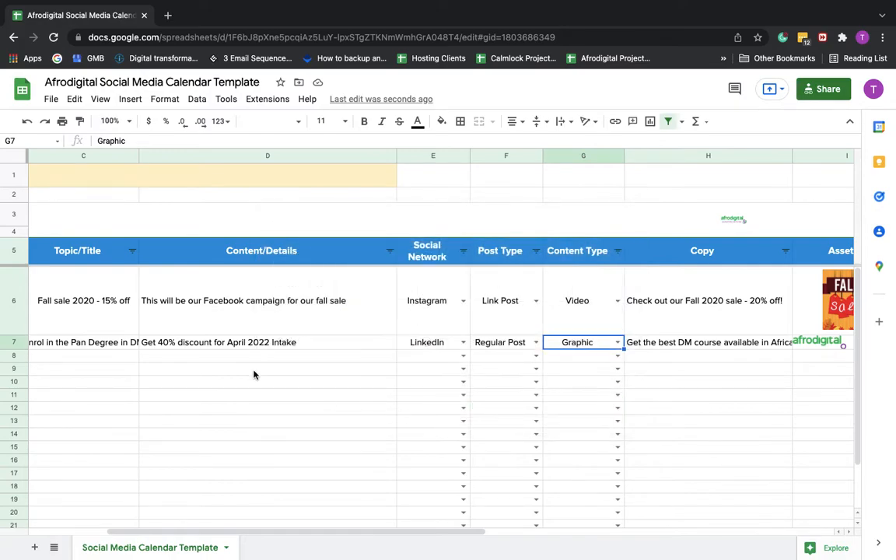
# Step: Widen the Topic/Title column so that the full title in C7 fits in its cell
pyautogui.hscroll(-3, 119, 340)
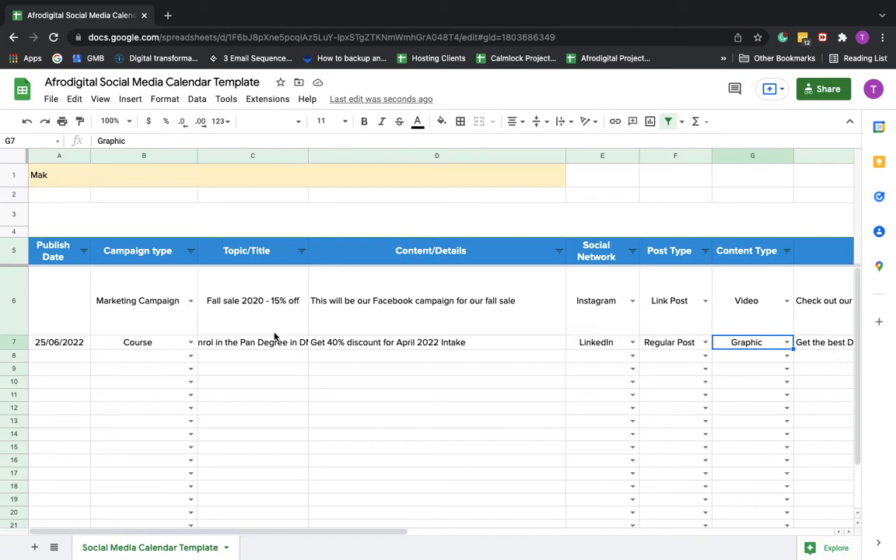
pyautogui.click(254, 347)
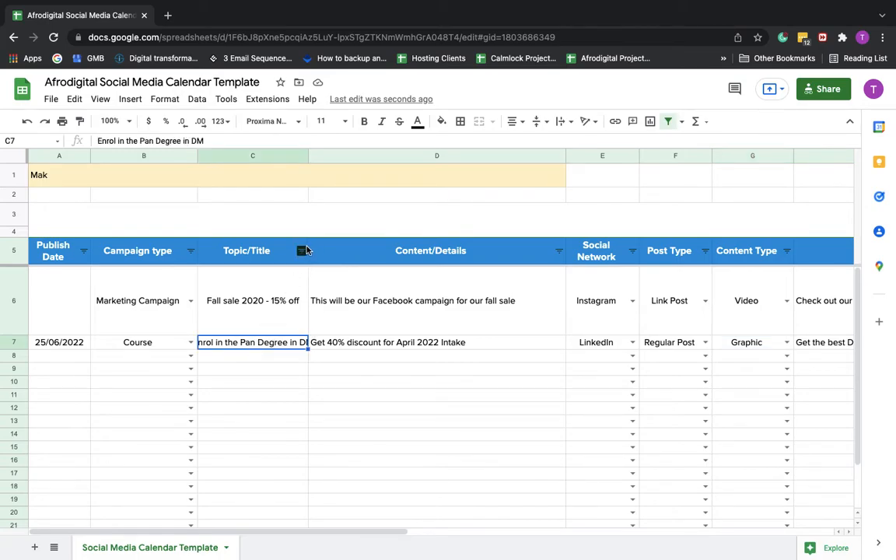
pyautogui.moveTo(308, 156); pyautogui.dragTo(378, 156)
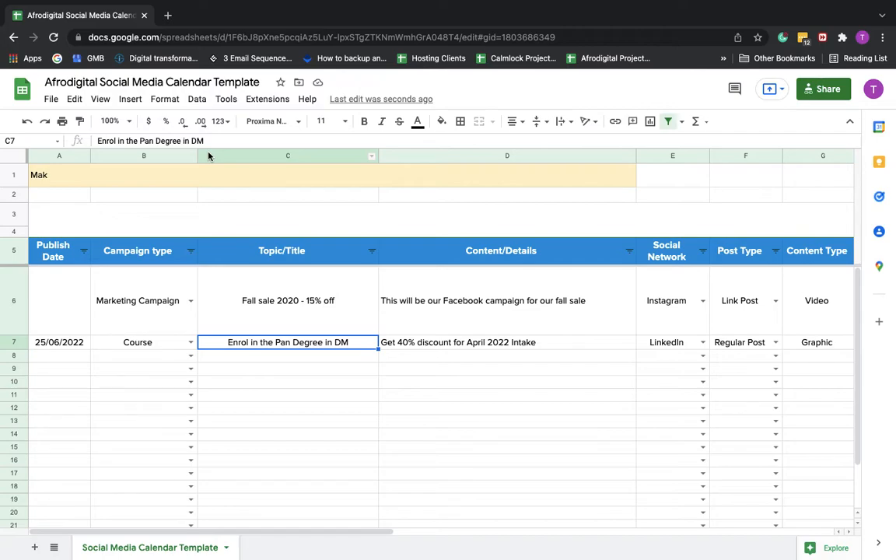
# Step: Examine the Content/Details entry in row 7 and the options in its Social Network dropdown
pyautogui.click(485, 346)
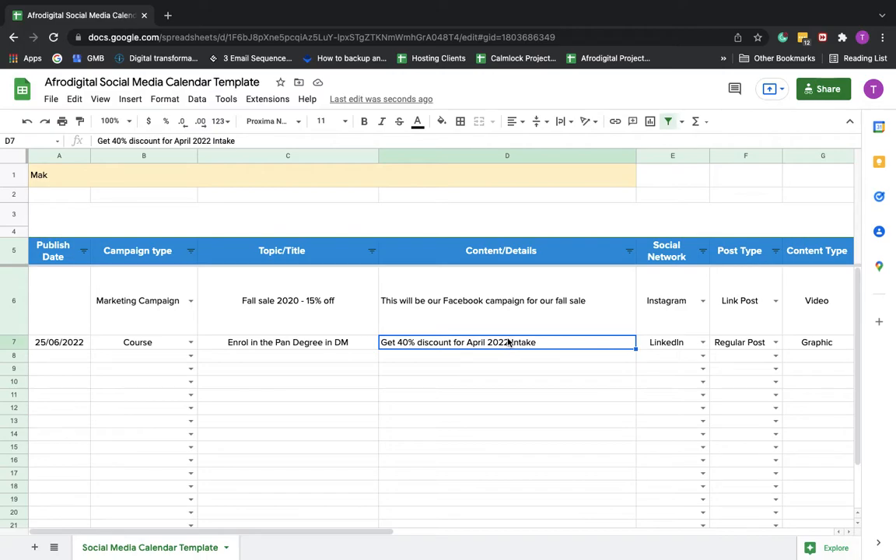
pyautogui.hscroll(2, 510, 339)
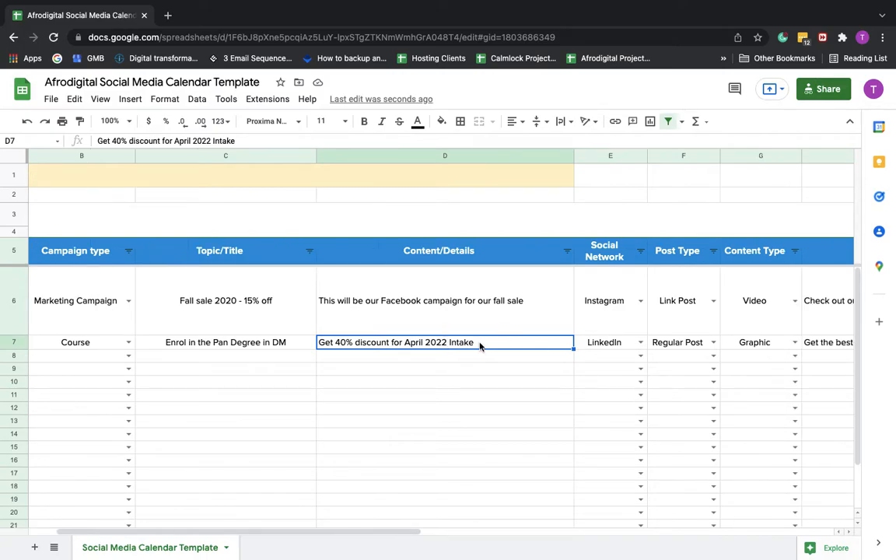
pyautogui.hscroll(3, 498, 340)
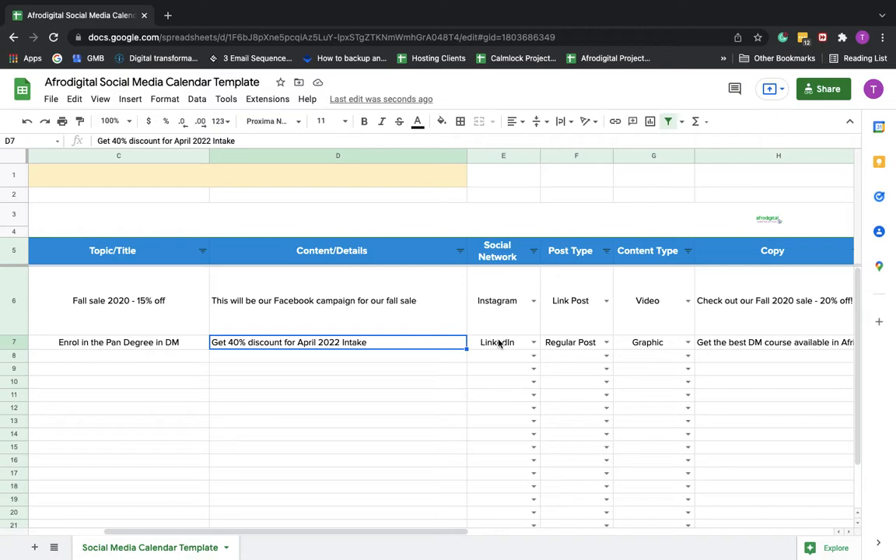
pyautogui.click(500, 344)
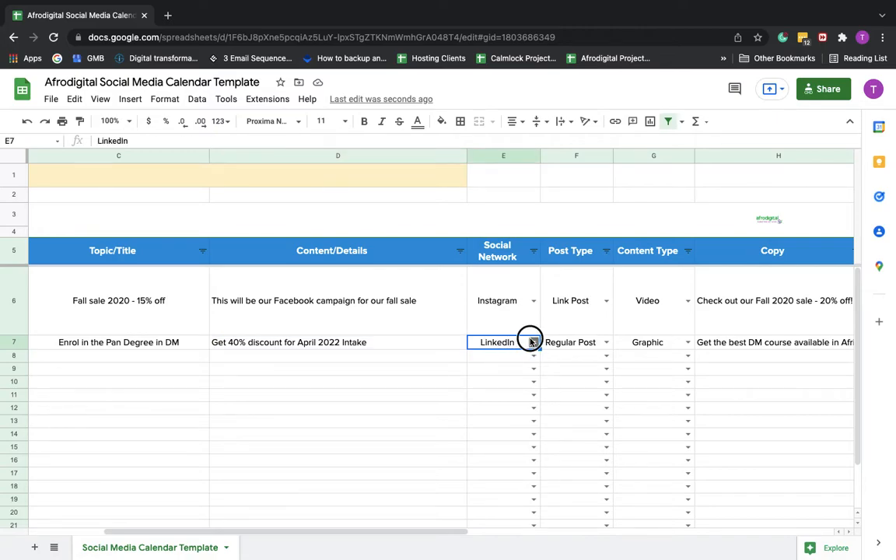
pyautogui.click(530, 343)
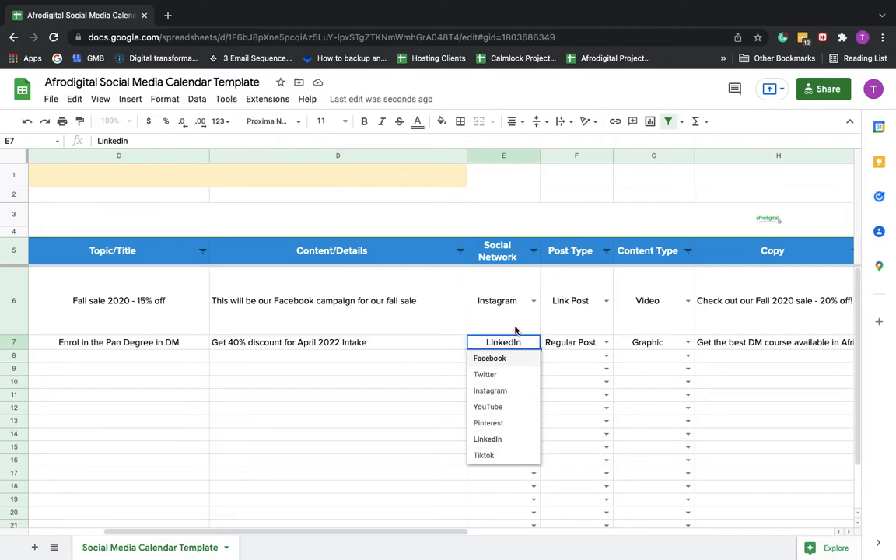
pyautogui.click(420, 425)
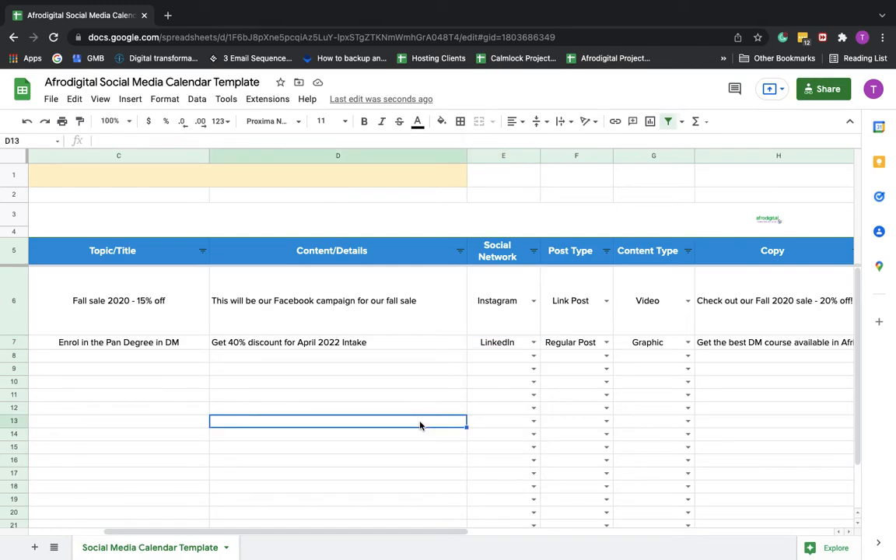
# Step: Examine the dropdown options for Post Type and Content Type in row 7
pyautogui.click(605, 342)
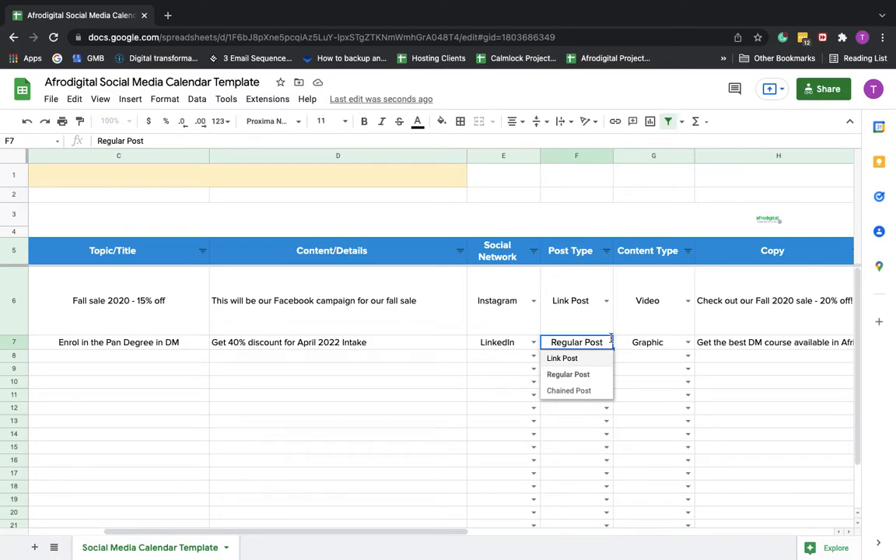
pyautogui.click(672, 348)
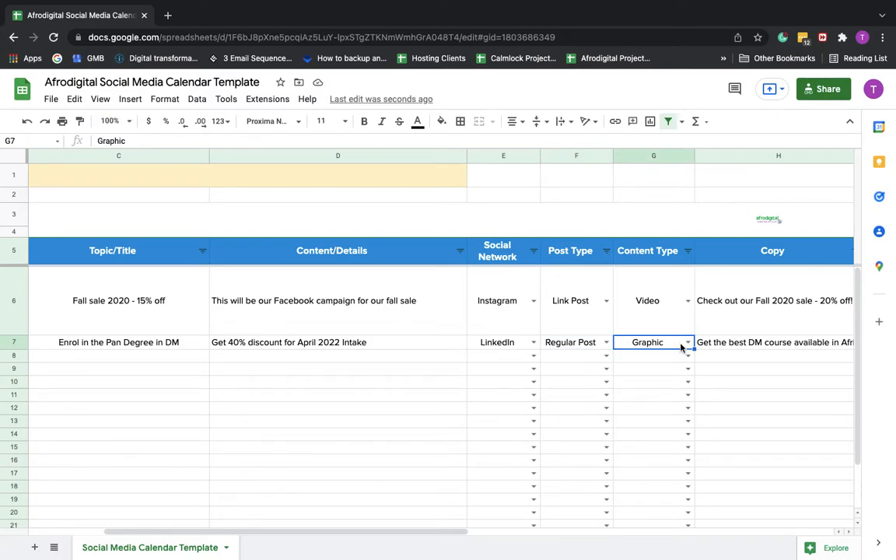
pyautogui.click(686, 343)
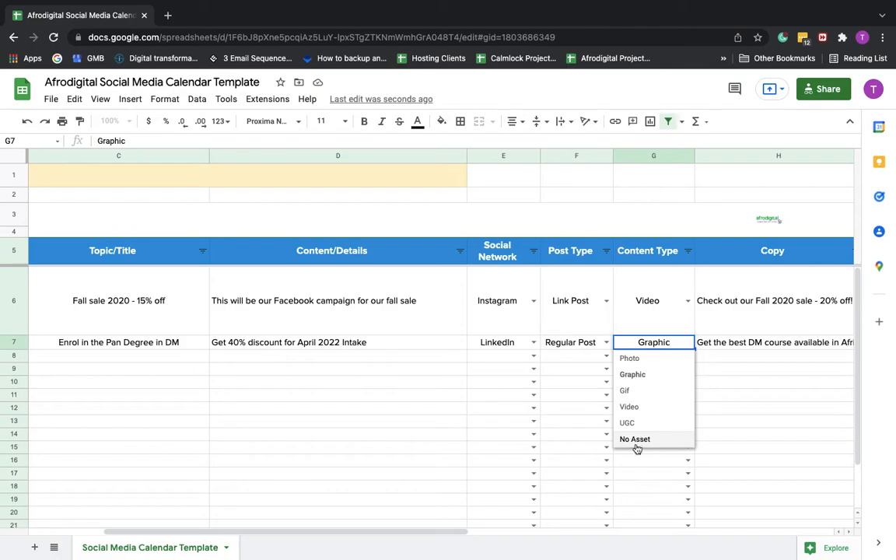
pyautogui.click(730, 389)
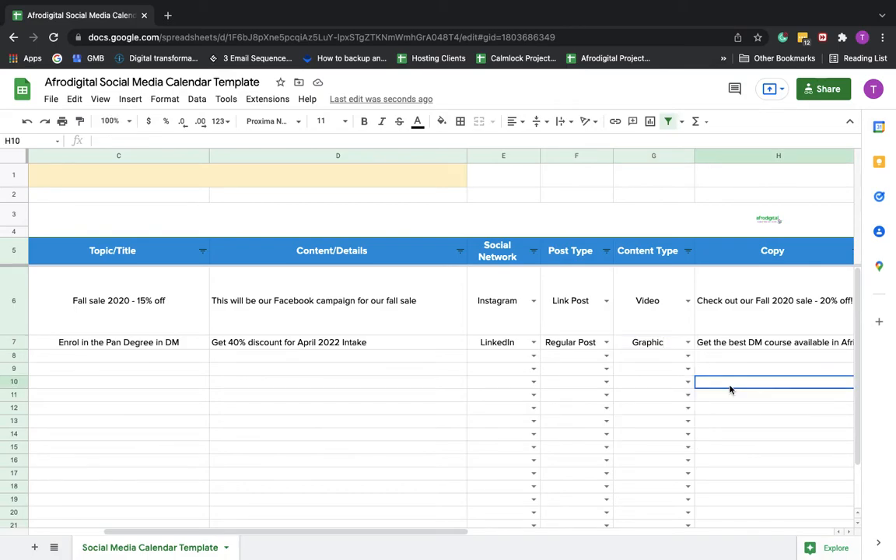
# Step: Examine the Copy text and the Asset cell of the row 7 post
pyautogui.hscroll(5, 729, 389)
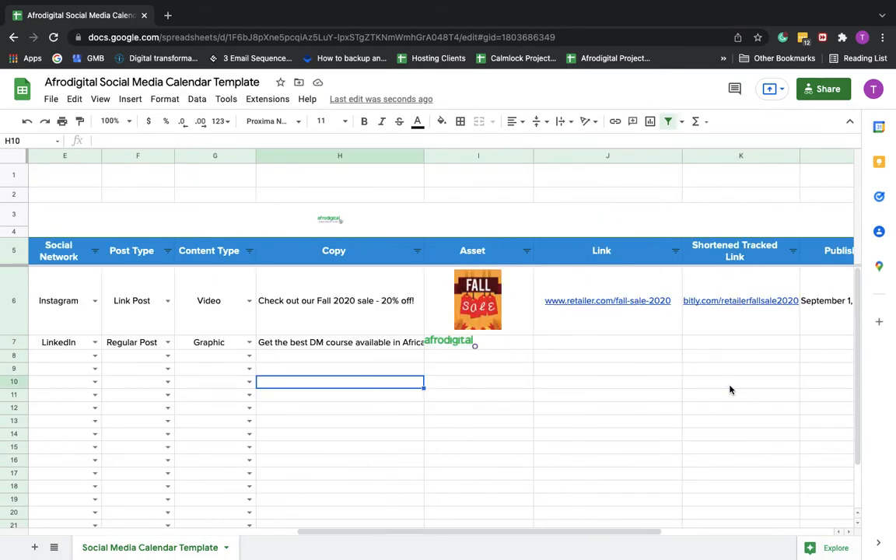
pyautogui.click(346, 345)
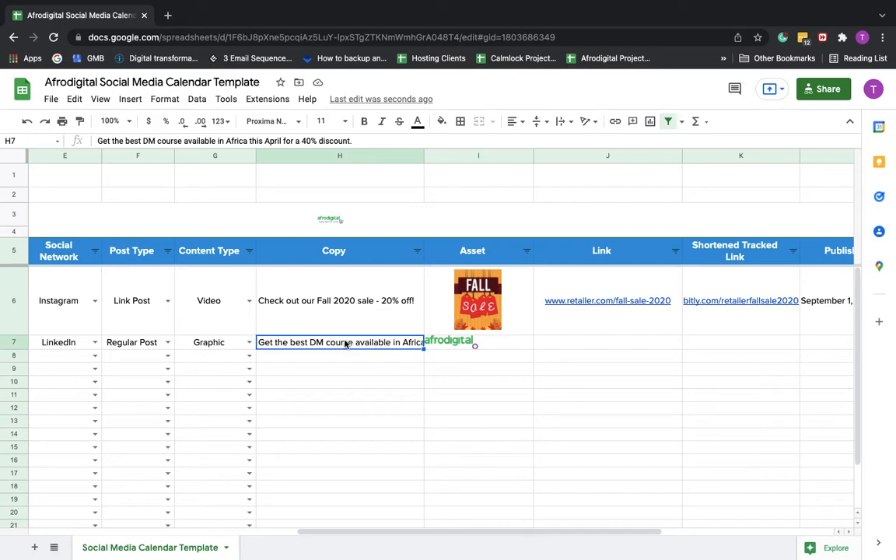
pyautogui.click(464, 343)
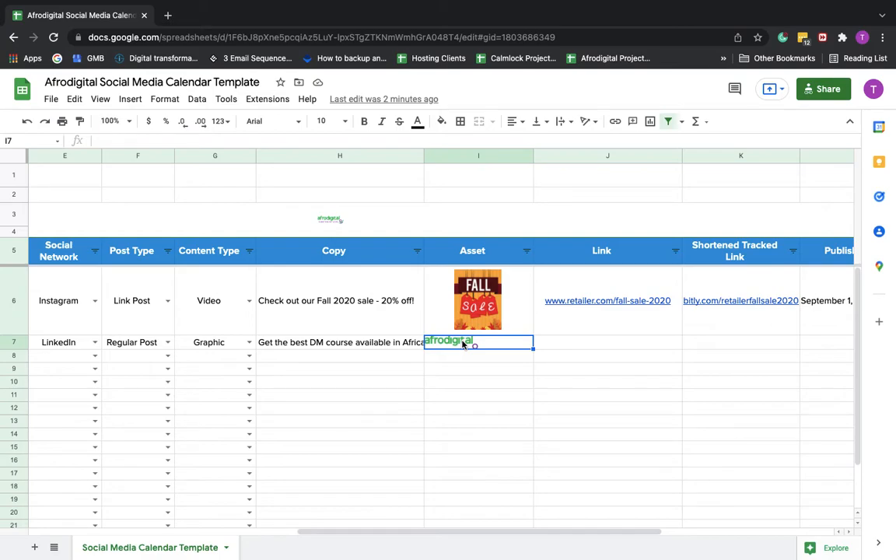
# Step: Examine the row 7 post's Link, Shortened Tracked Link and Publishing Time cells, plus its approval and Live link columns
pyautogui.click(556, 345)
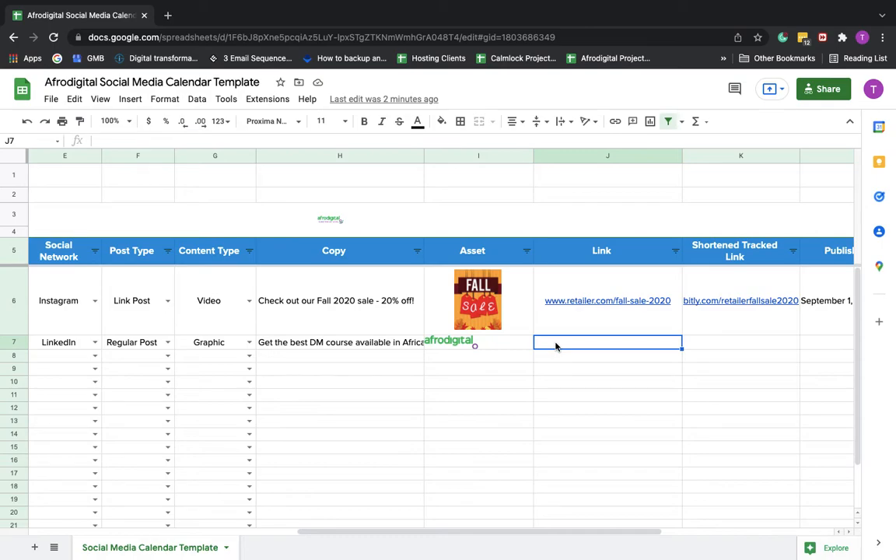
pyautogui.click(715, 346)
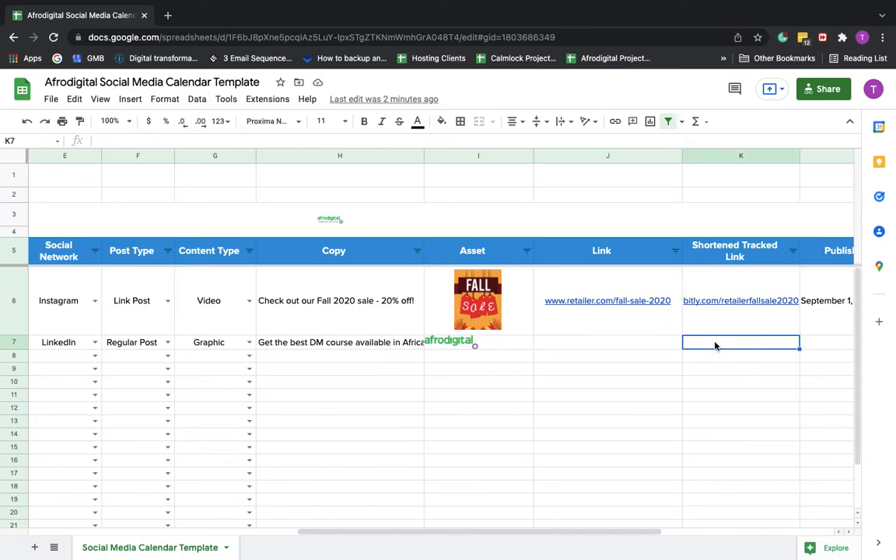
pyautogui.hscroll(5, 715, 345)
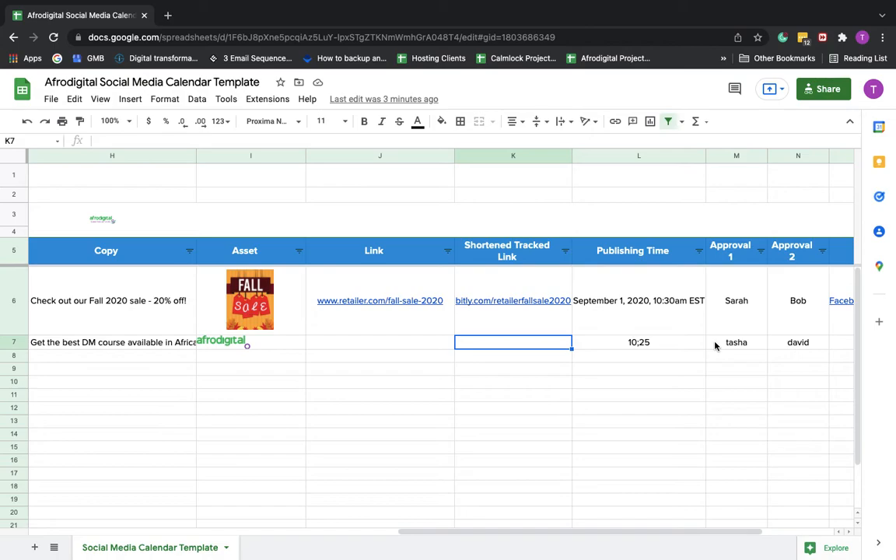
pyautogui.click(660, 349)
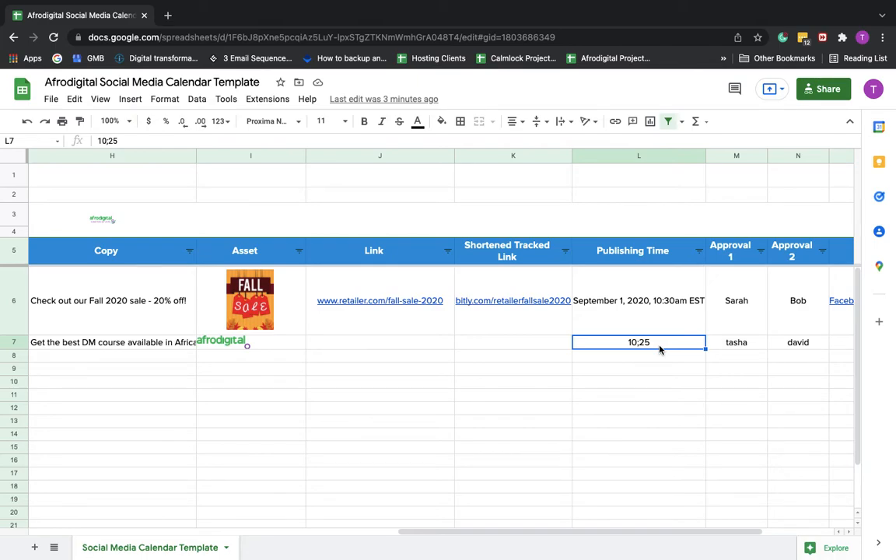
pyautogui.hscroll(3, 659, 349)
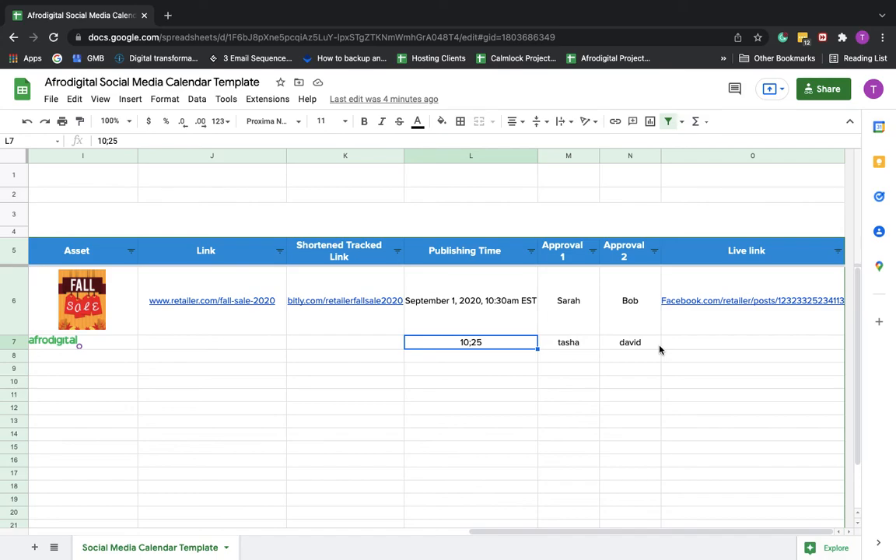
# Step: Show the available sheet actions for the Social Media Calendar Template sheet
pyautogui.click(227, 548)
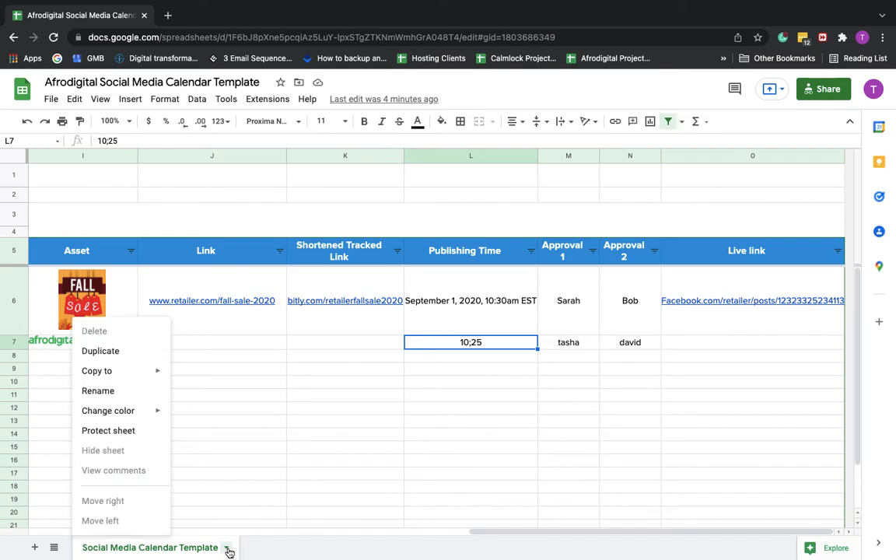